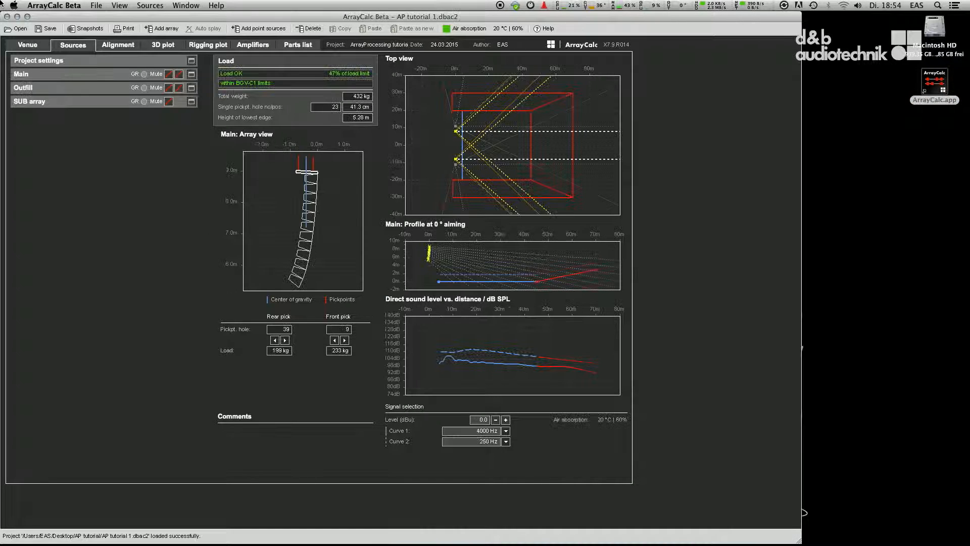
# - Inspect the venue's floor, side stand and back stand planes individually, finishing with all elements selected together
pyautogui.click(28, 46)
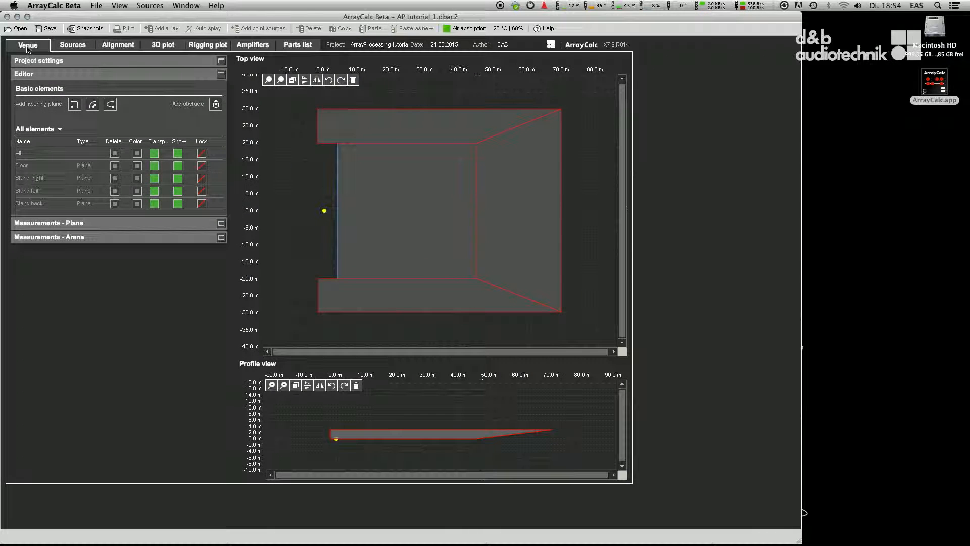
pyautogui.click(21, 166)
pyautogui.click(23, 292)
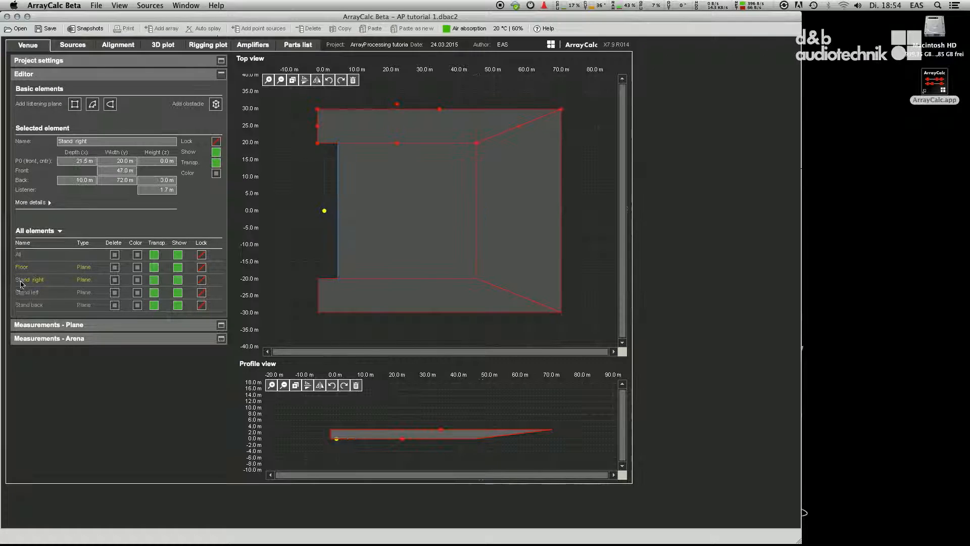
pyautogui.click(23, 305)
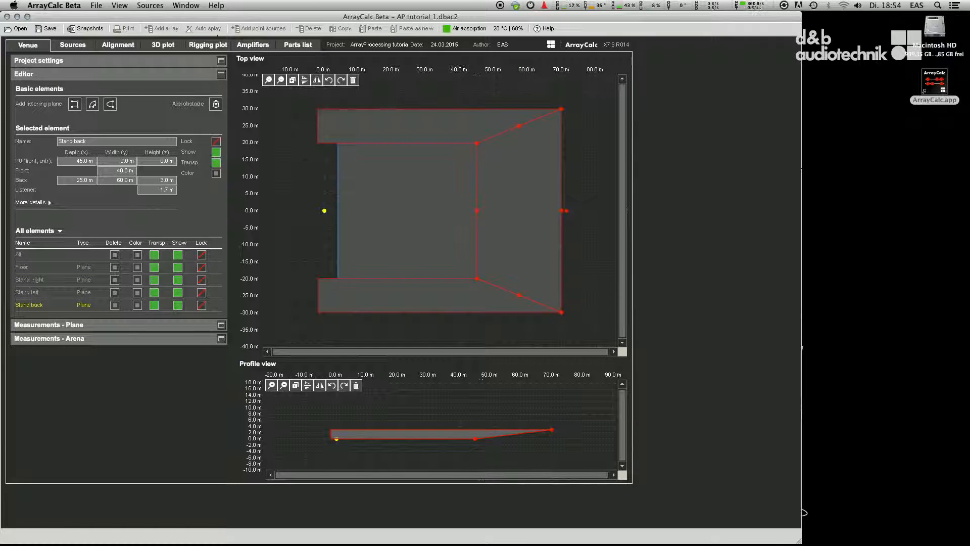
pyautogui.click(20, 255)
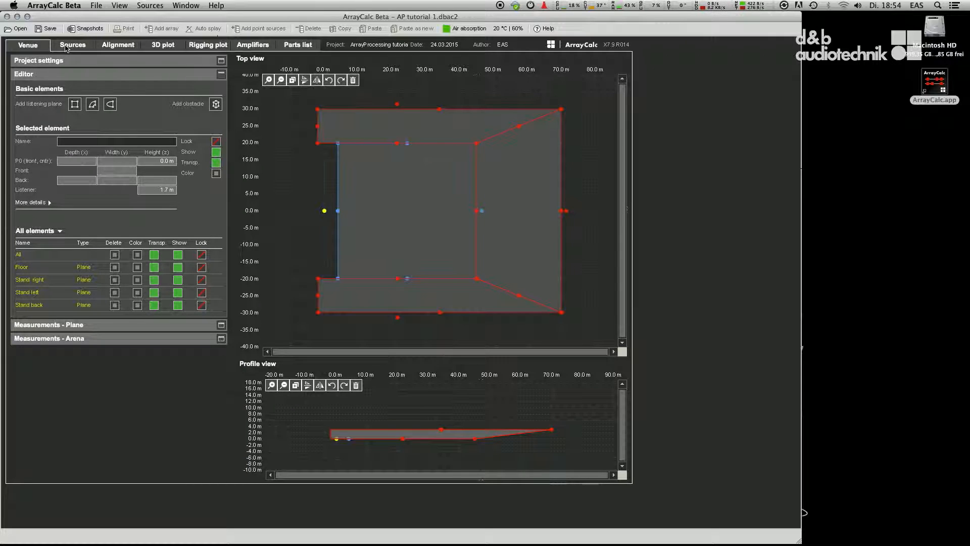
# - Show the Main array's source settings and enable ArrayProcessing for it
pyautogui.click(70, 45)
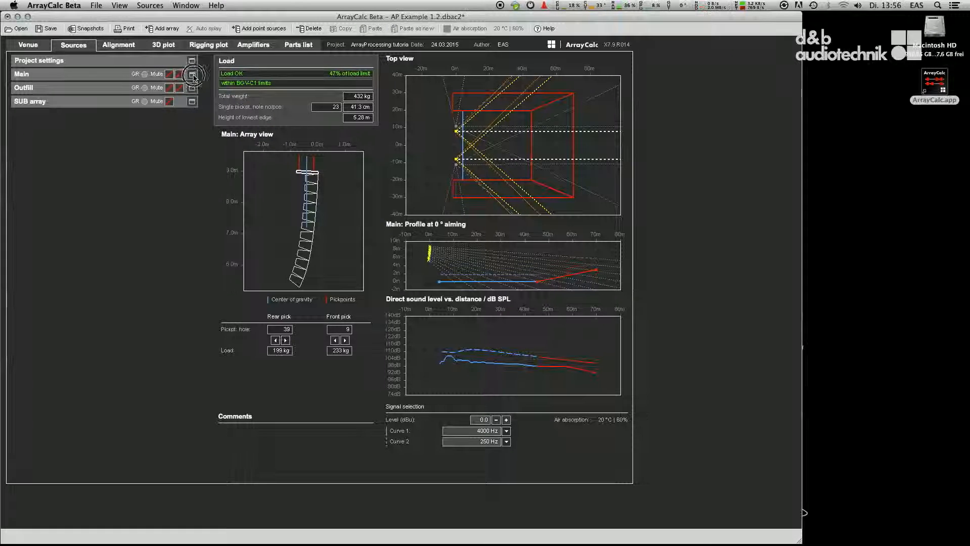
pyautogui.click(192, 74)
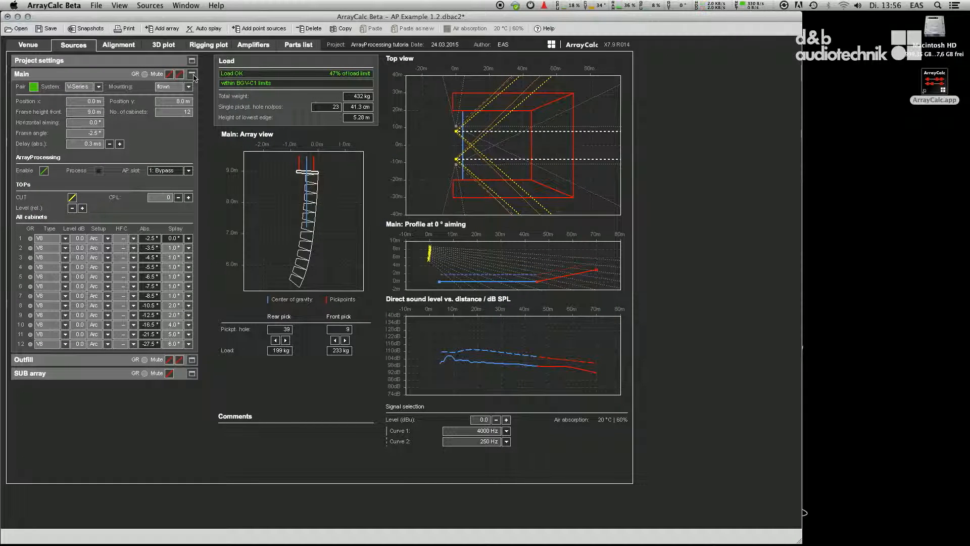
pyautogui.click(44, 171)
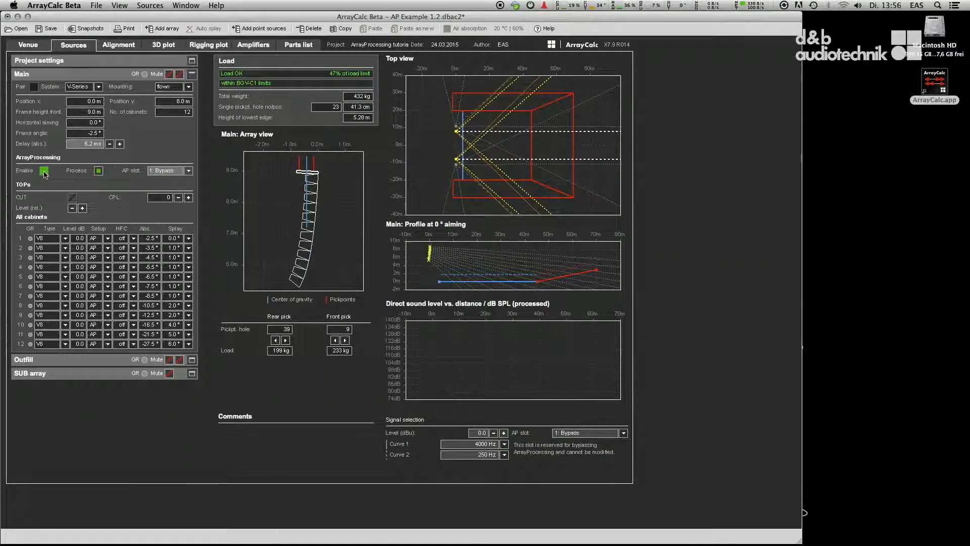
# - Choose AP slot 2 for the Main array and open its ArrayProcessing settings
pyautogui.click(188, 172)
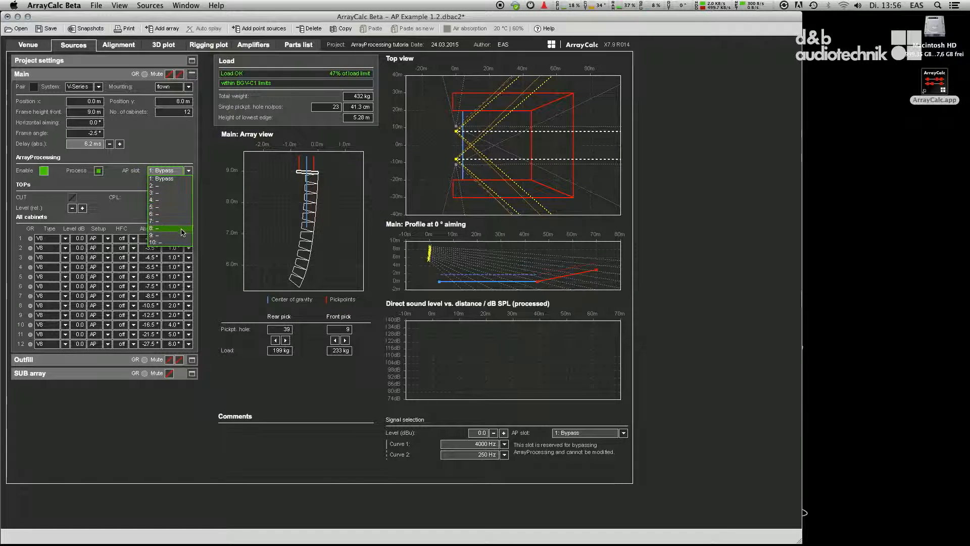
pyautogui.click(185, 187)
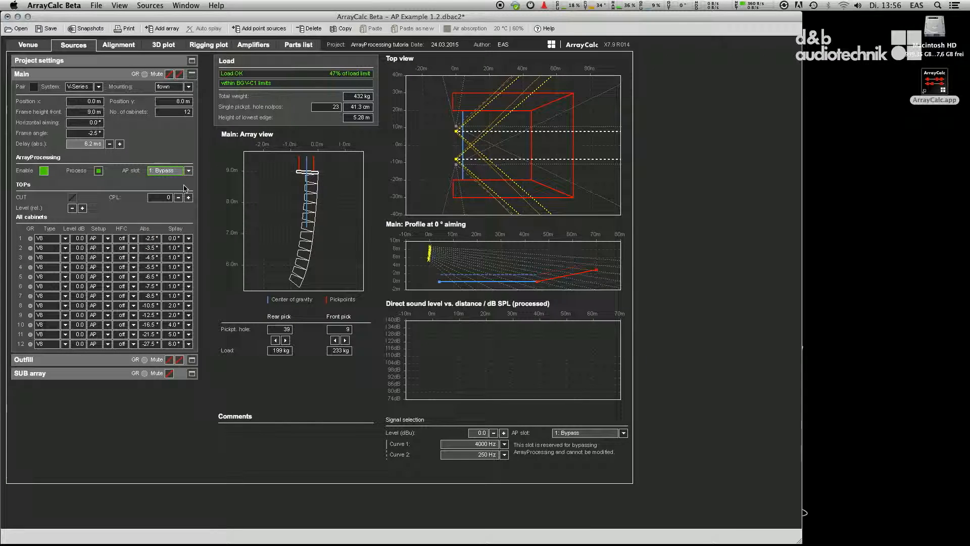
pyautogui.click(99, 172)
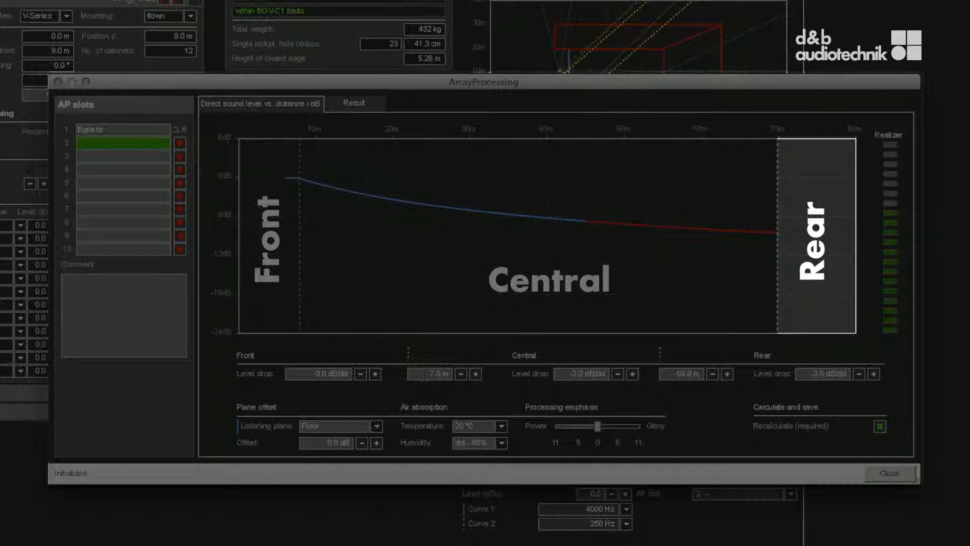
# - Set the boundary between the Front and Central areas to 15 m and between Central and Rear to 60 m
pyautogui.click(444, 375)
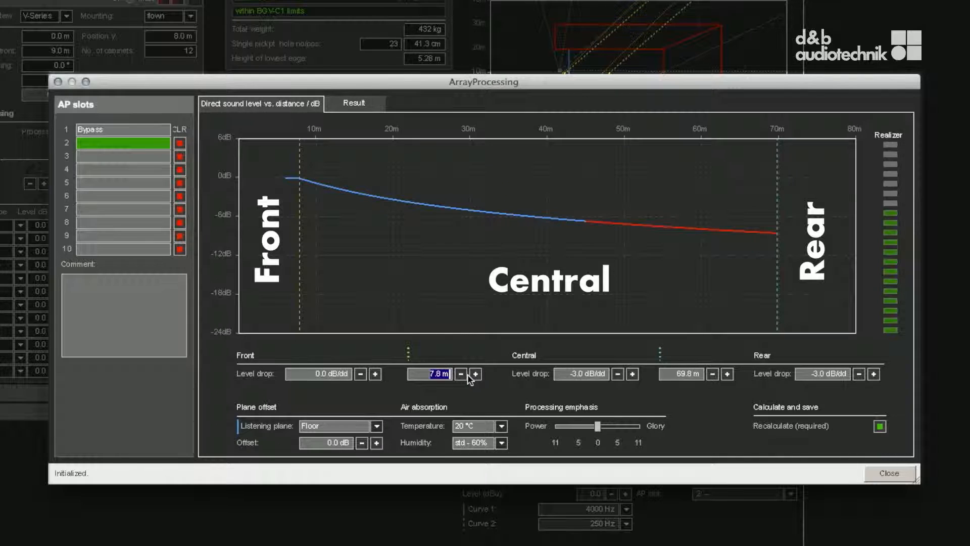
pyautogui.write('15')
pyautogui.press('Return')
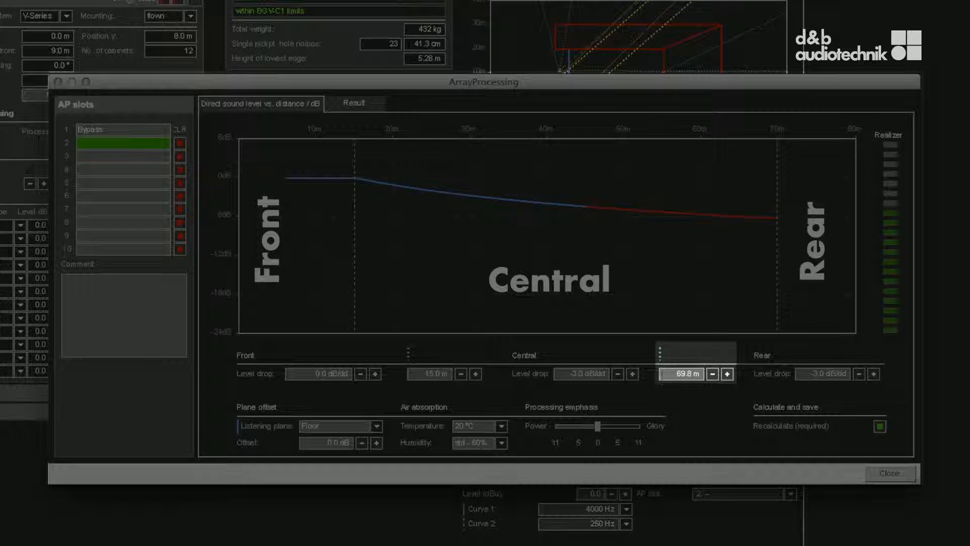
pyautogui.click(681, 374)
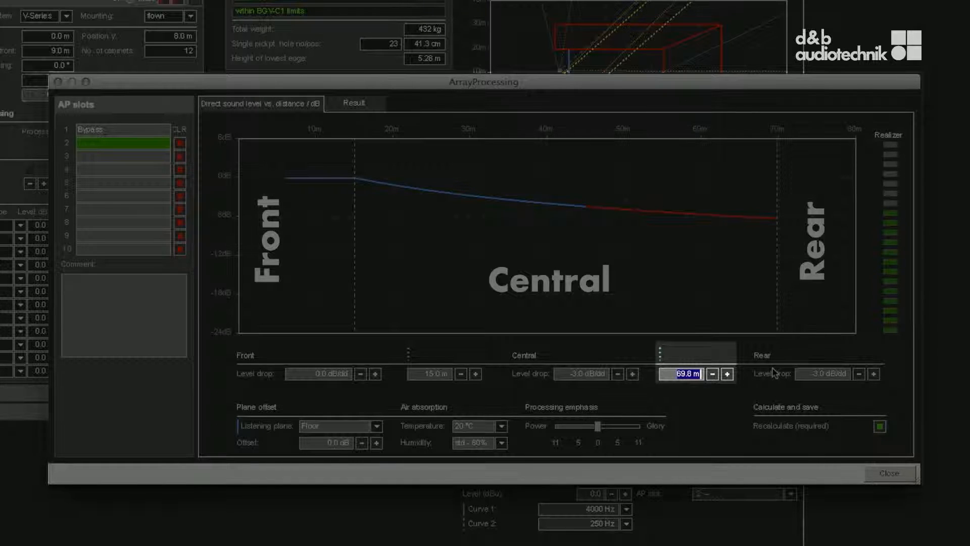
pyautogui.write('60')
pyautogui.press('Return')
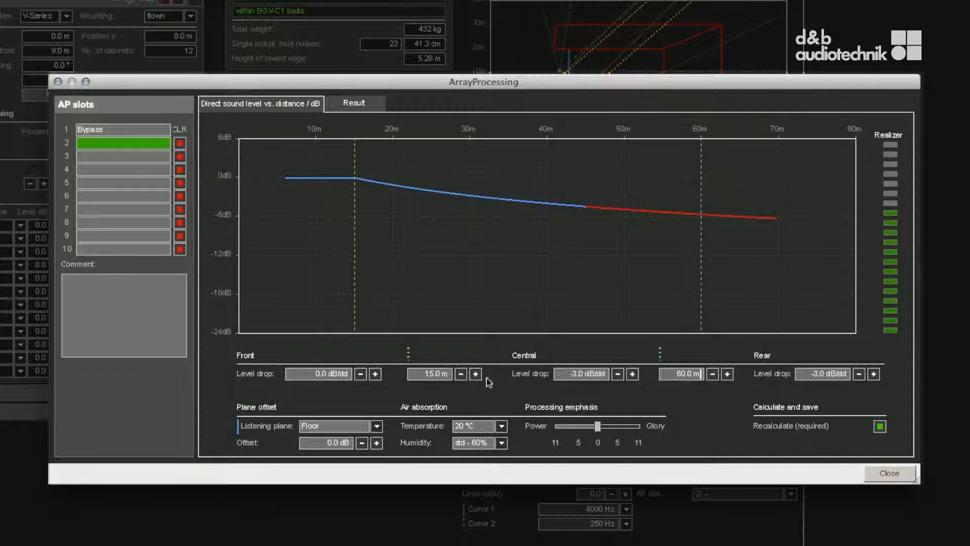
# - Try different level drops for the Central area and return it to -3.0 dB/dd
pyautogui.click(618, 373)
pyautogui.click(618, 374)
pyautogui.click(617, 374)
pyautogui.click(617, 374)
pyautogui.click(617, 374)
pyautogui.click(617, 374)
pyautogui.click(618, 373)
pyautogui.click(618, 374)
pyautogui.click(617, 374)
pyautogui.click(632, 375)
pyautogui.click(632, 375)
pyautogui.click(632, 374)
pyautogui.click(632, 375)
pyautogui.click(633, 375)
pyautogui.click(633, 375)
pyautogui.click(633, 374)
pyautogui.click(633, 375)
pyautogui.click(633, 375)
pyautogui.click(632, 375)
# - Try lowering the Stand back plane's offset to -2.6 dB and return it to 0.0 dB
pyautogui.click(377, 427)
pyautogui.click(368, 447)
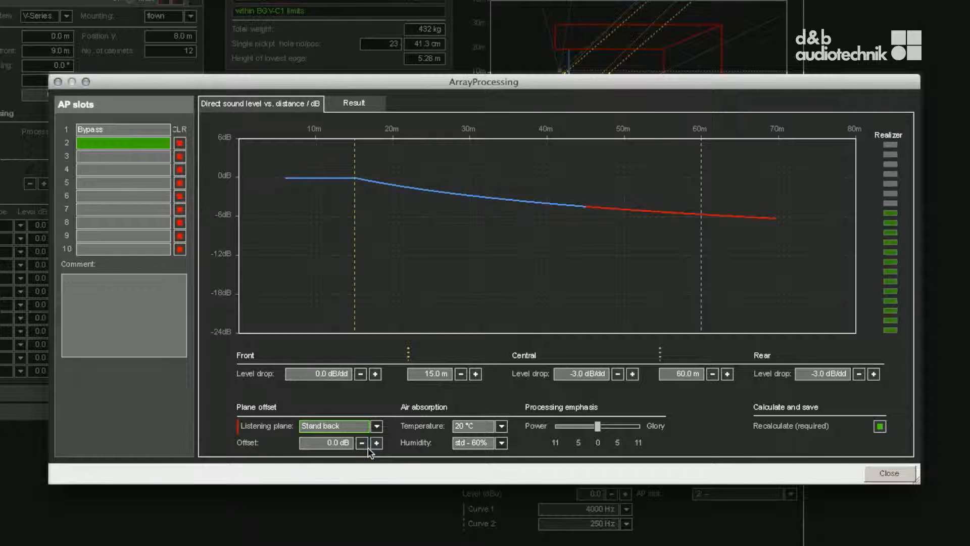
pyautogui.click(362, 444)
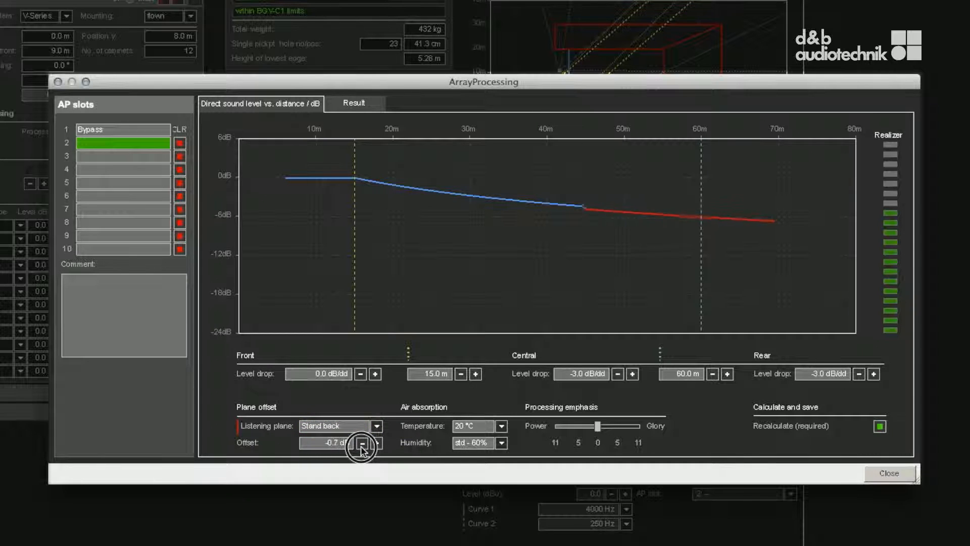
pyautogui.click(361, 444)
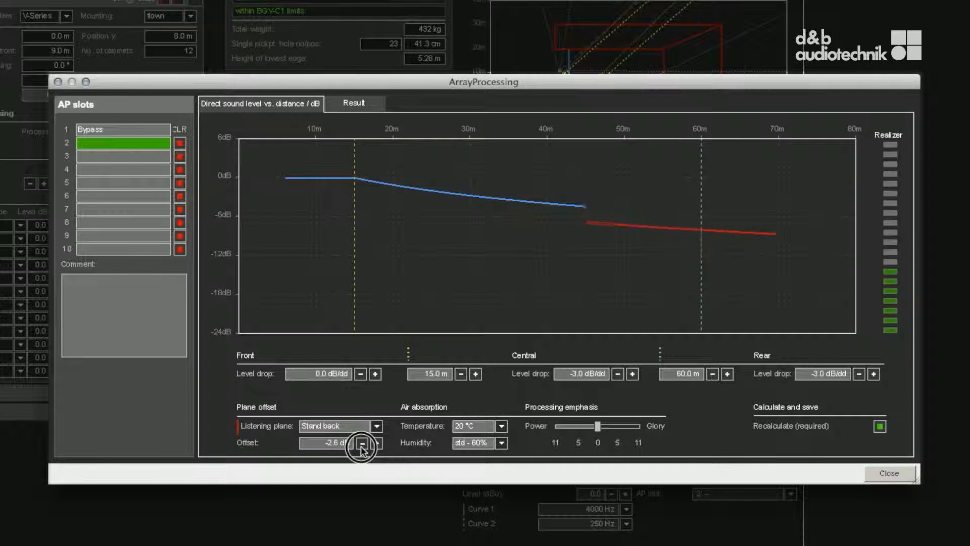
pyautogui.click(377, 444)
pyautogui.click(377, 443)
pyautogui.click(376, 443)
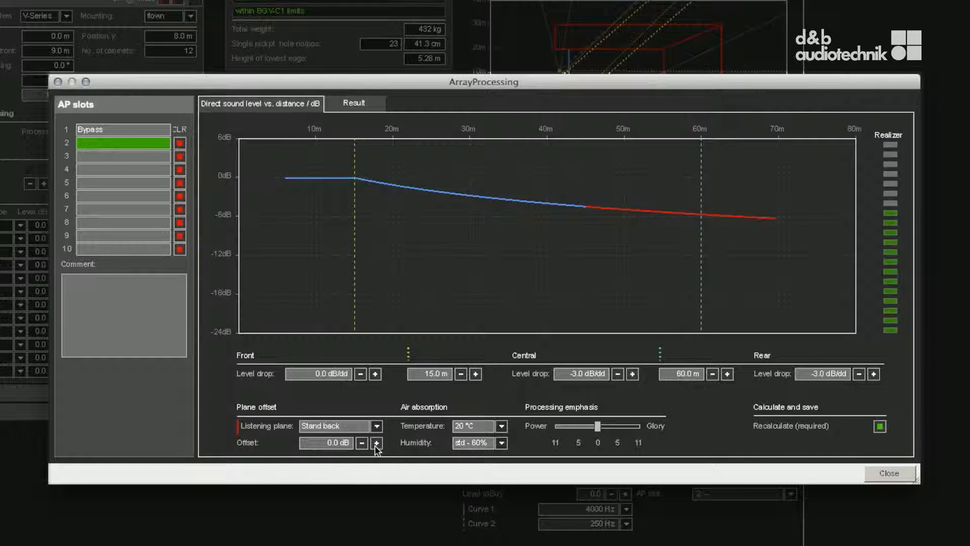
# - Review the available temperature and humidity options for air absorption, keeping the current selections
pyautogui.click(502, 427)
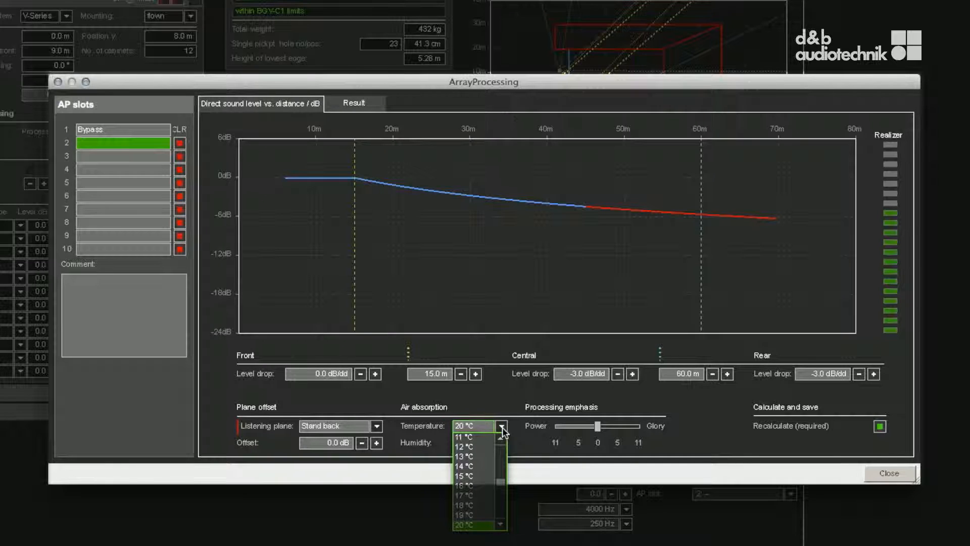
pyautogui.click(502, 426)
pyautogui.click(503, 443)
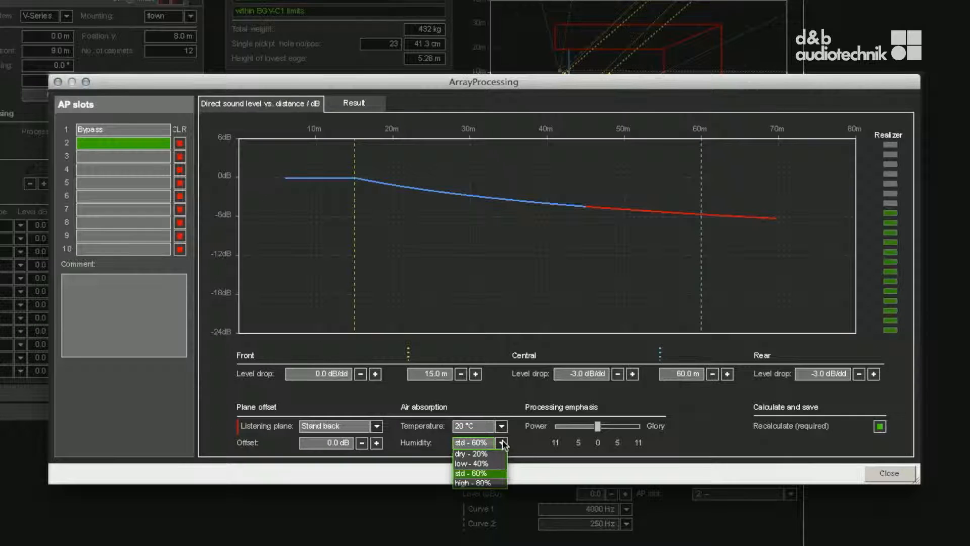
pyautogui.click(503, 443)
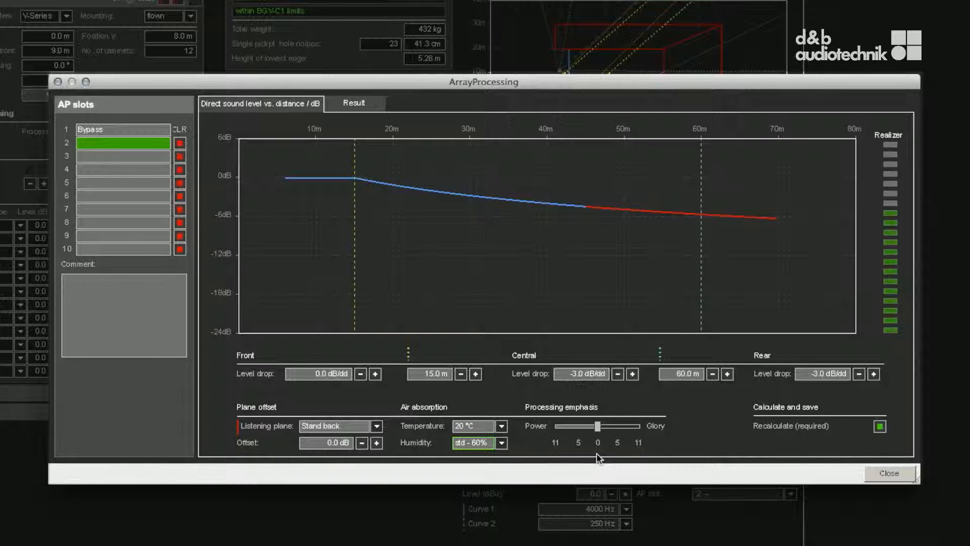
# - Try the processing emphasis near full Glory and near full Power, and return it to 0
pyautogui.moveTo(598, 427); pyautogui.dragTo(637, 428)
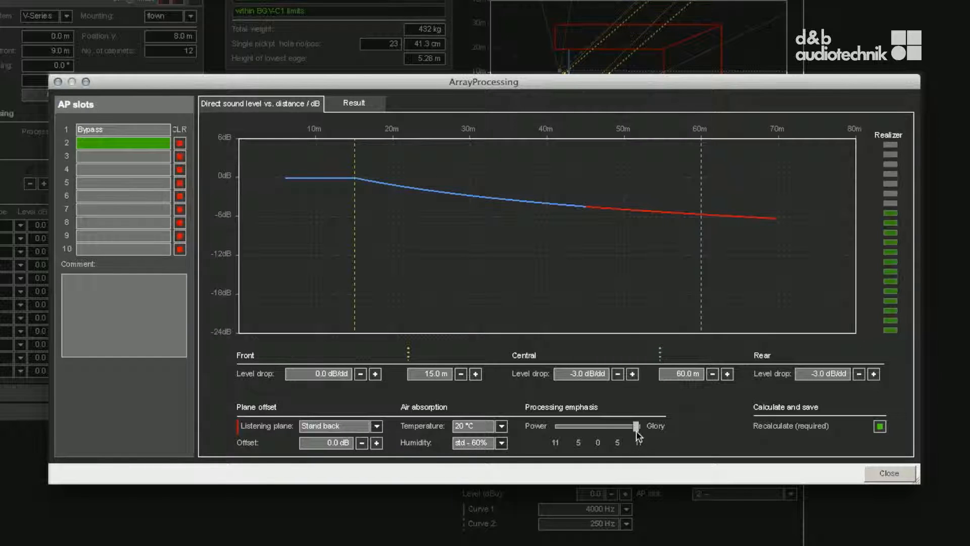
pyautogui.moveTo(636, 427); pyautogui.dragTo(559, 428)
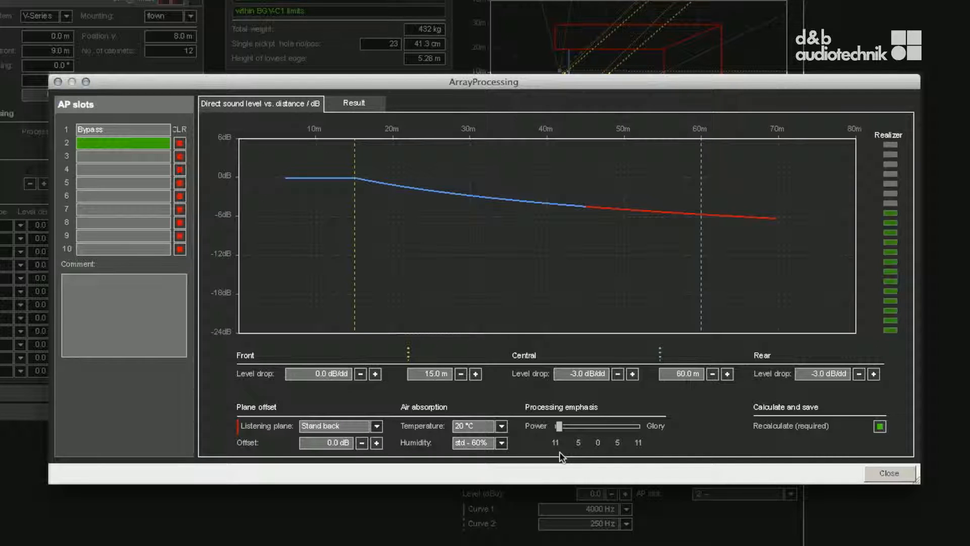
pyautogui.moveTo(580, 429); pyautogui.dragTo(598, 428)
# - Try an extreme offset of -20 dB on the Stand back plane and restore it to 0.0 dB
pyautogui.click(361, 443)
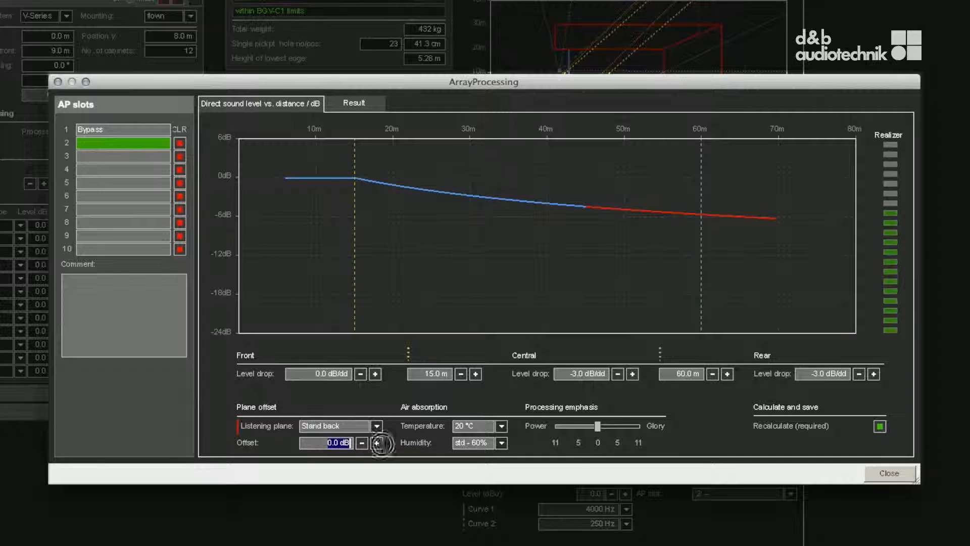
pyautogui.write('-20')
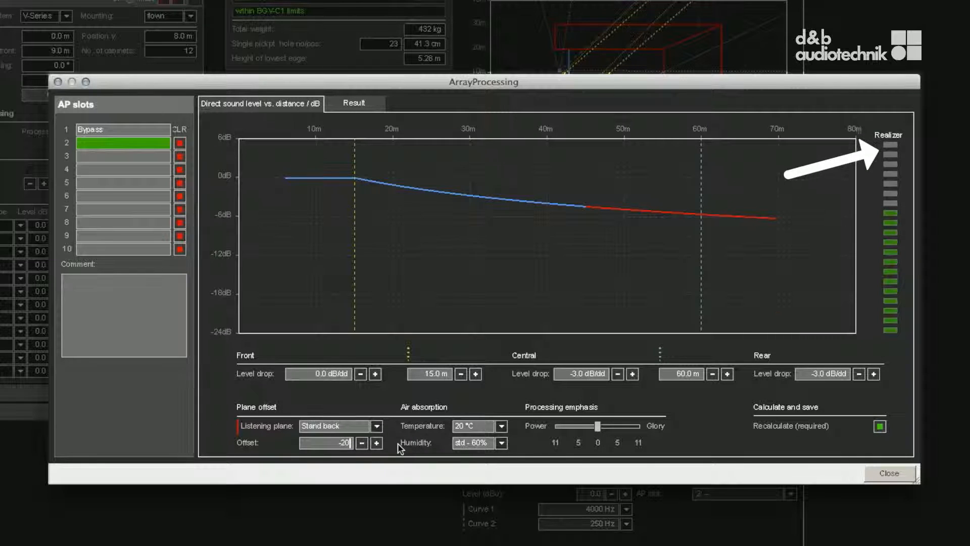
pyautogui.press('Return')
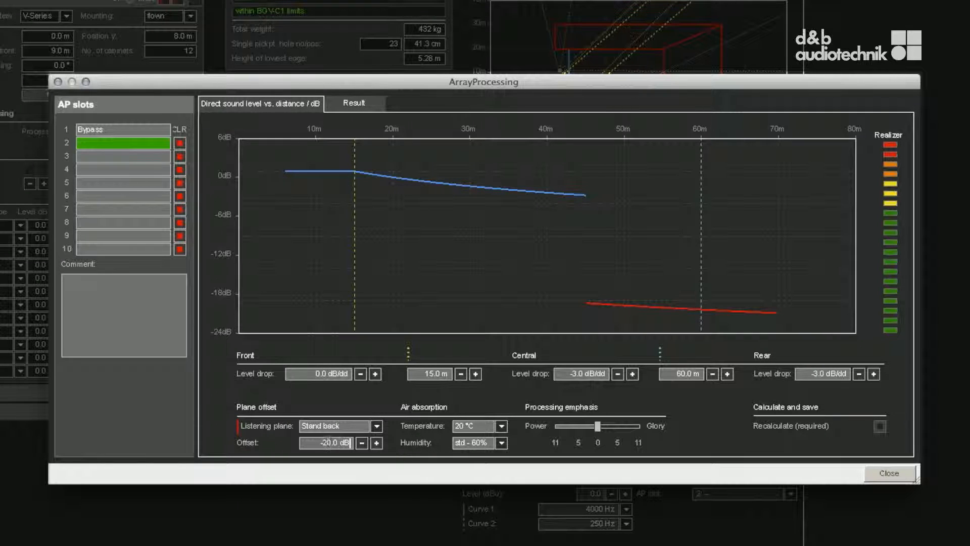
pyautogui.click(377, 442)
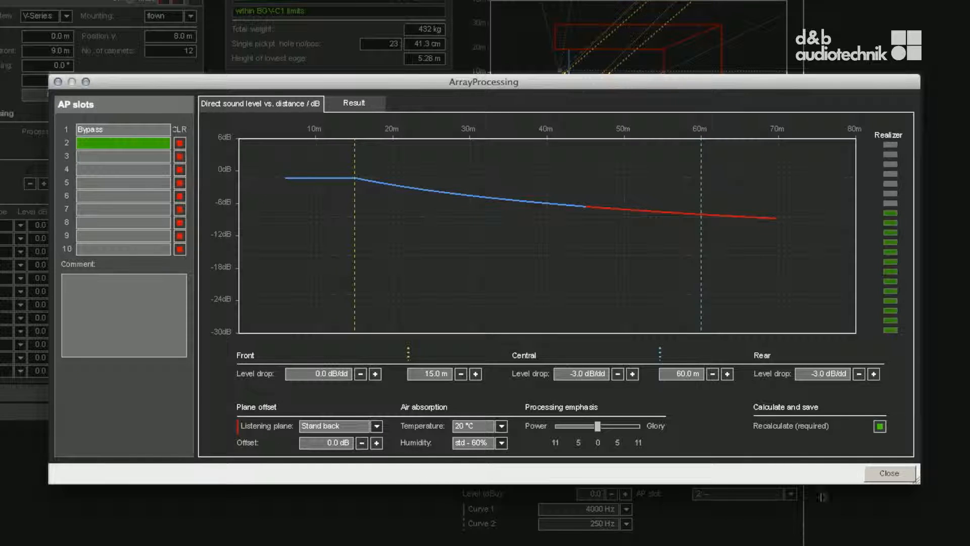
# - Recalculate and save slot 2 under the name "-3dB / dd" with the comment "First 15m 0dB, then -3dB/dd"
pyautogui.click(880, 427)
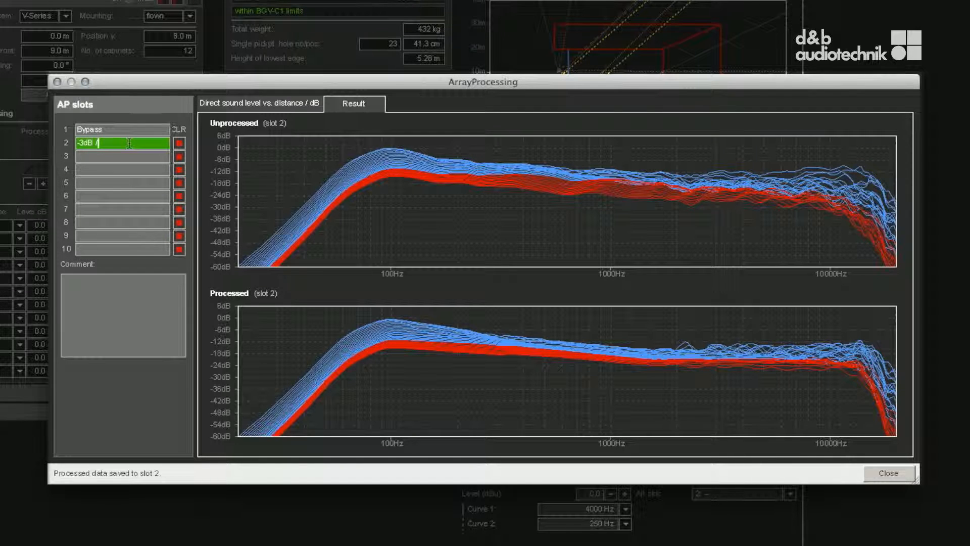
pyautogui.click(96, 297)
pyautogui.write('First 15m 0dB, then -3dB/dd')
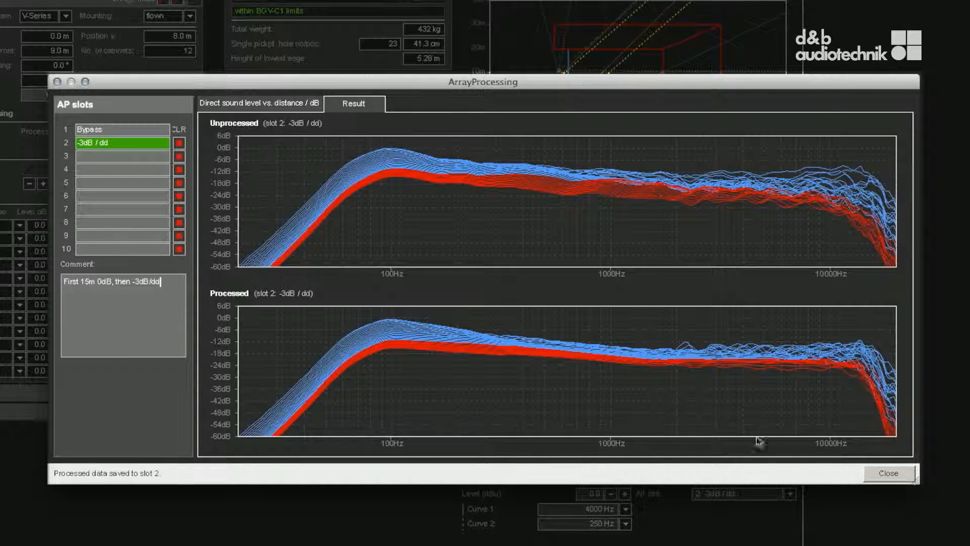
pyautogui.click(905, 473)
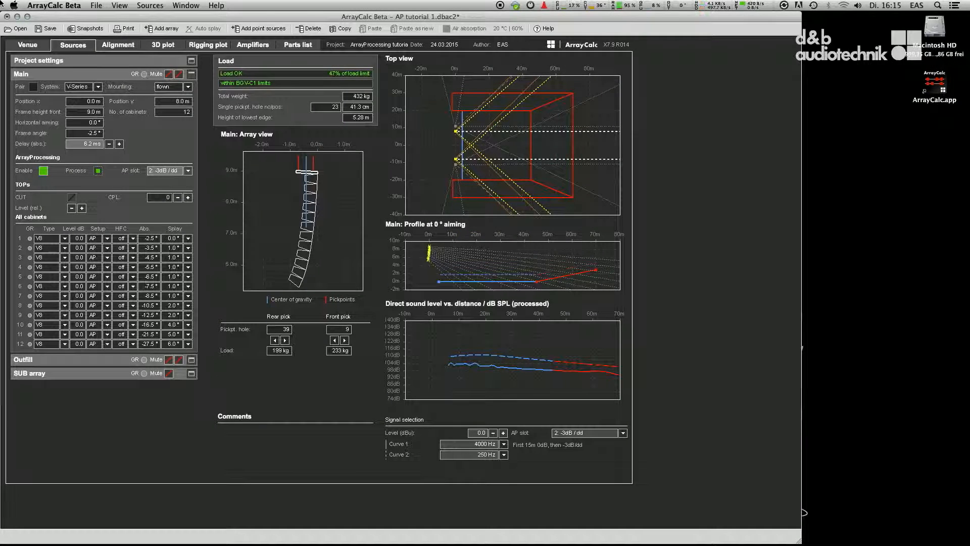
# - Configure all amplifiers for the project with automatically assigned Start IDs
pyautogui.click(247, 46)
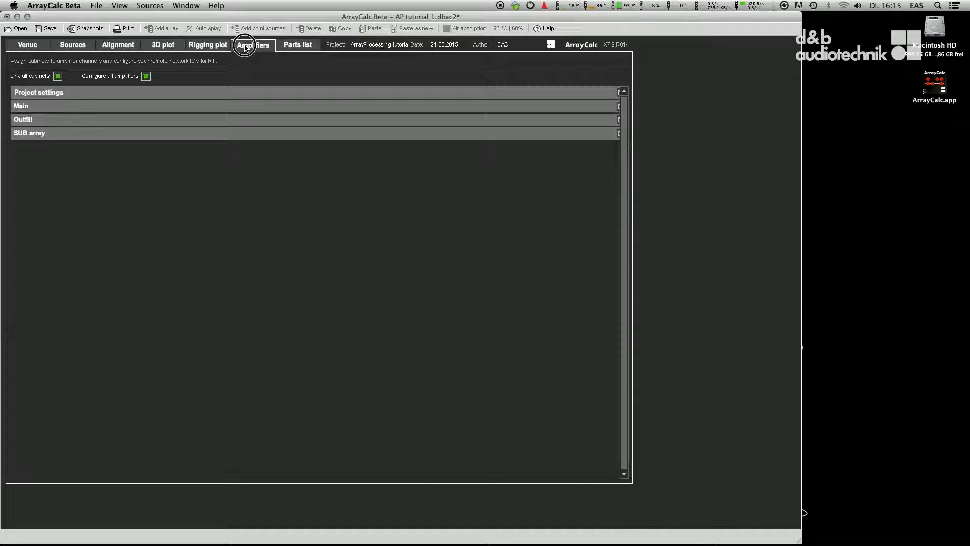
pyautogui.click(145, 77)
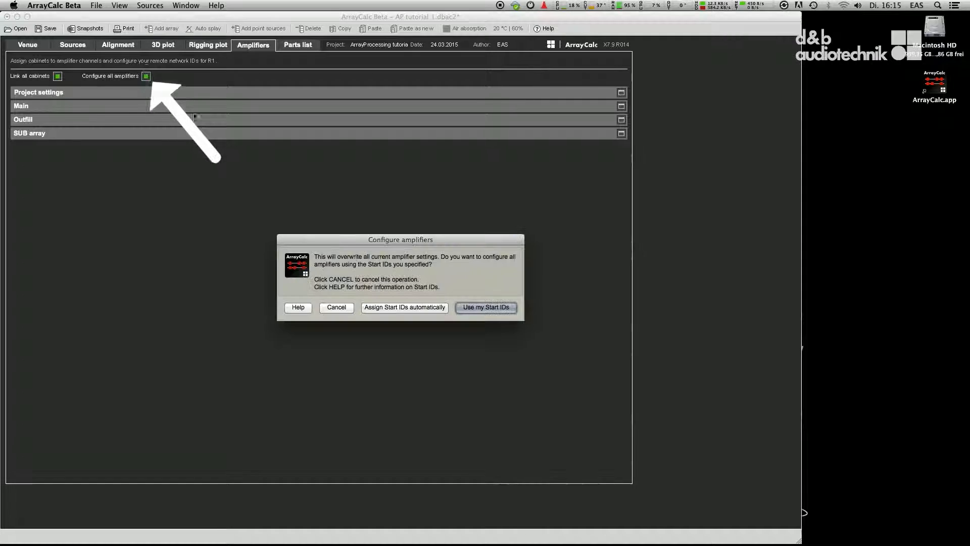
pyautogui.click(382, 312)
# - Save the project as "AP tutorial 1.dbac2" in the AP tutorial folder
pyautogui.click(96, 6)
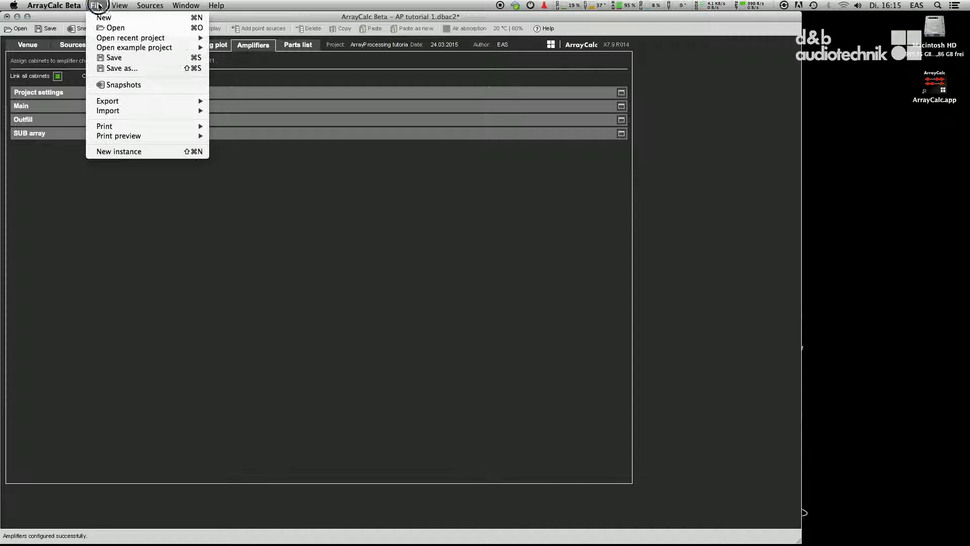
pyautogui.click(112, 68)
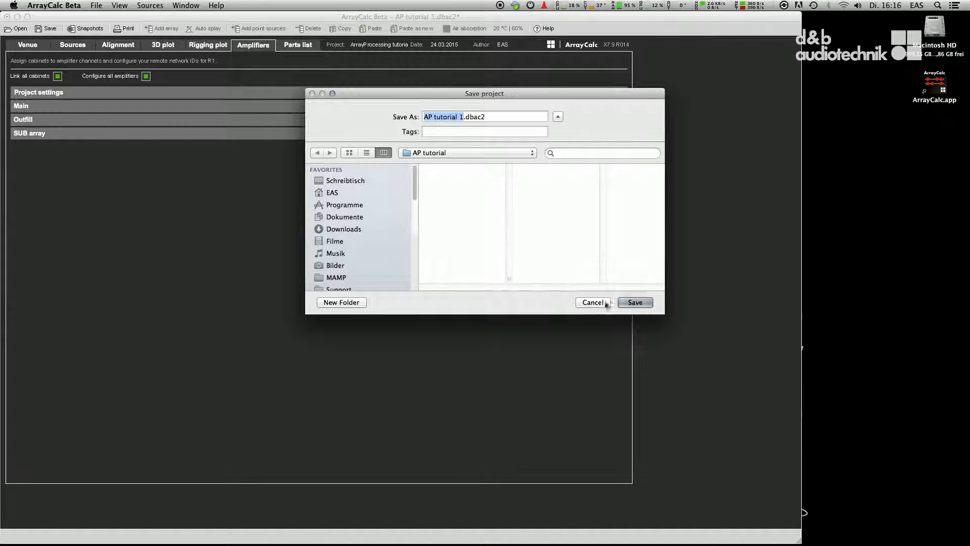
pyautogui.click(631, 302)
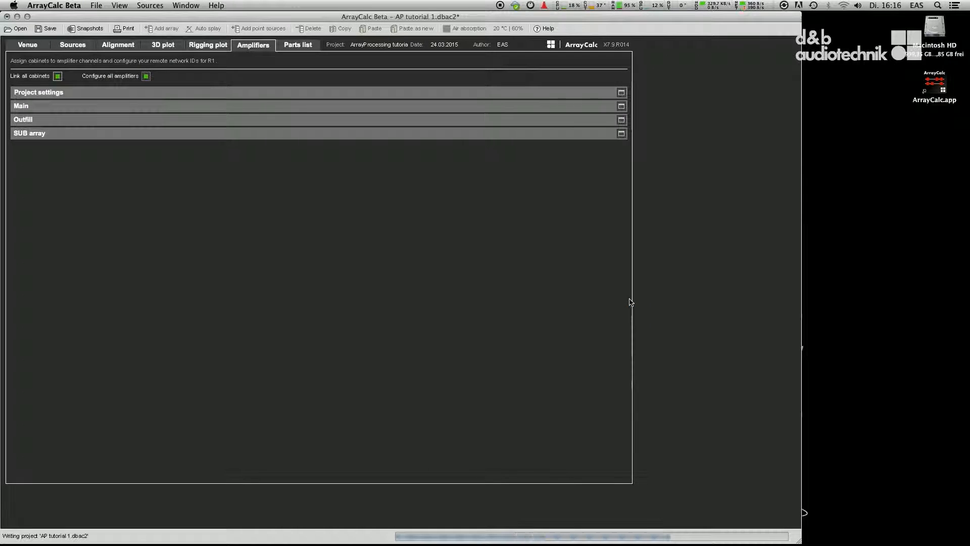